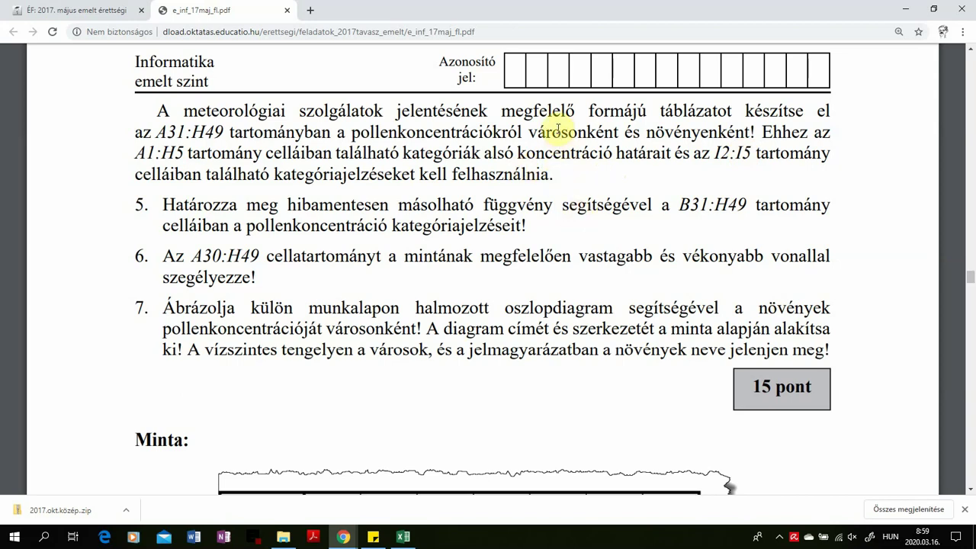
Step: Read task 5 in the exam PDF, noting the required copyable function and the target range B31:H49
left_click_drag(161, 204, 757, 205)
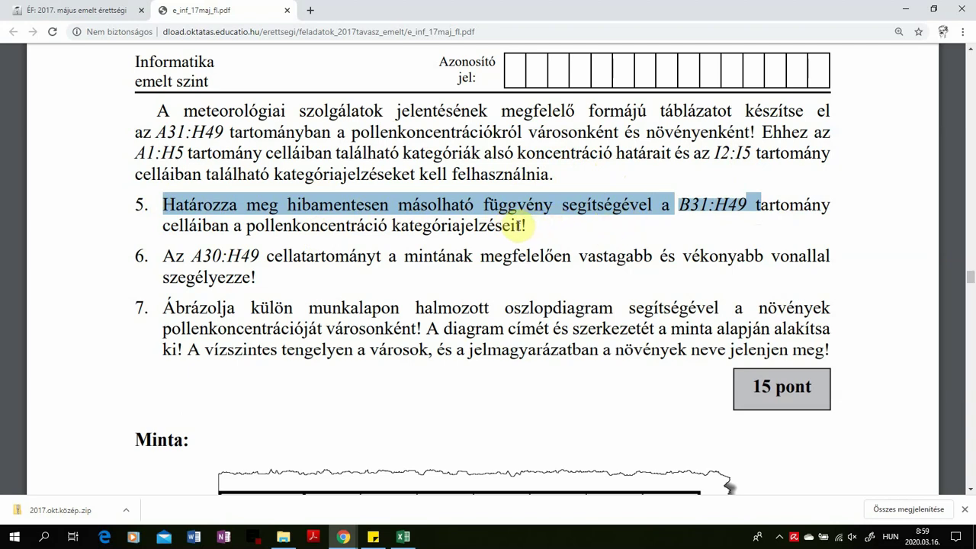
left_click(681, 206)
left_click_drag(681, 206, 706, 204)
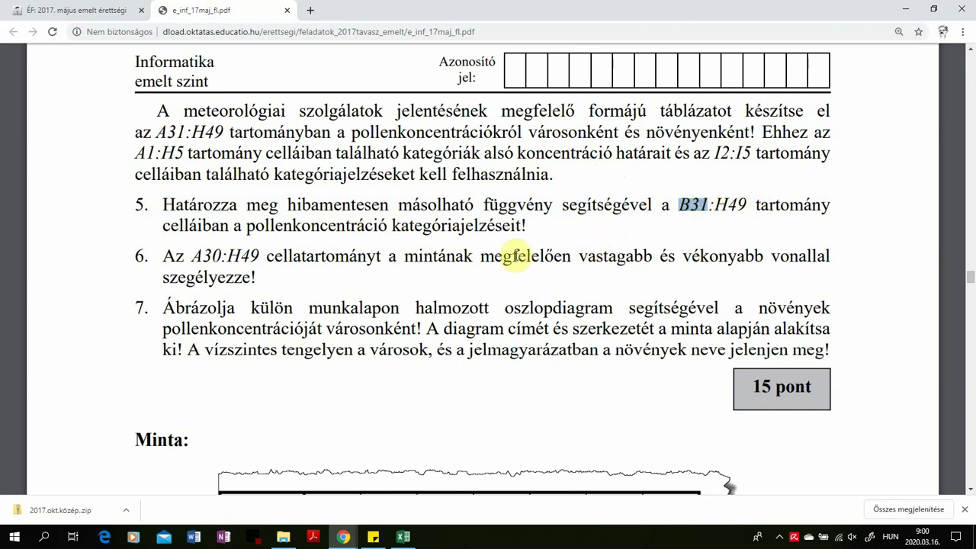
Step: Switch to the pollen.xlsx workbook in Excel, select cell B31 and enlarge the sheet view
key("alt+Tab")
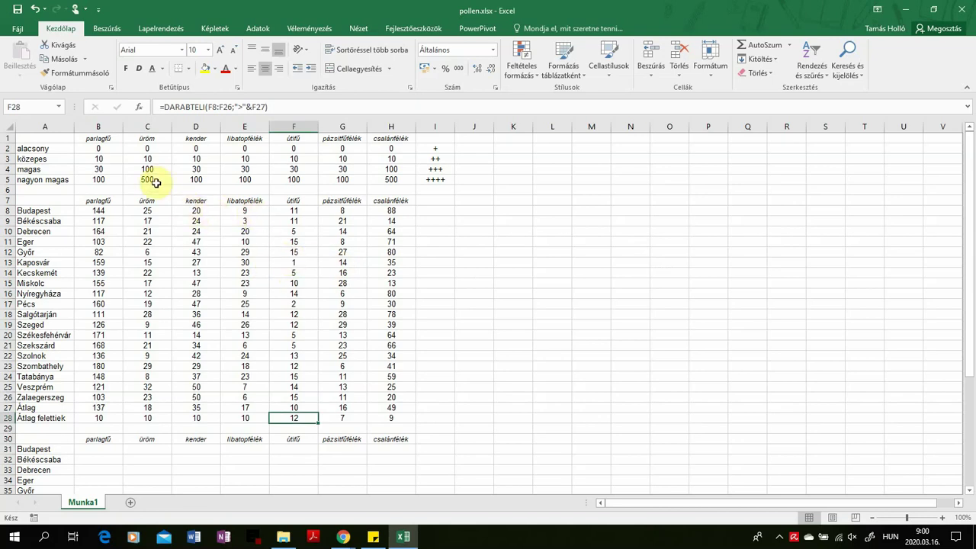
left_click(97, 447)
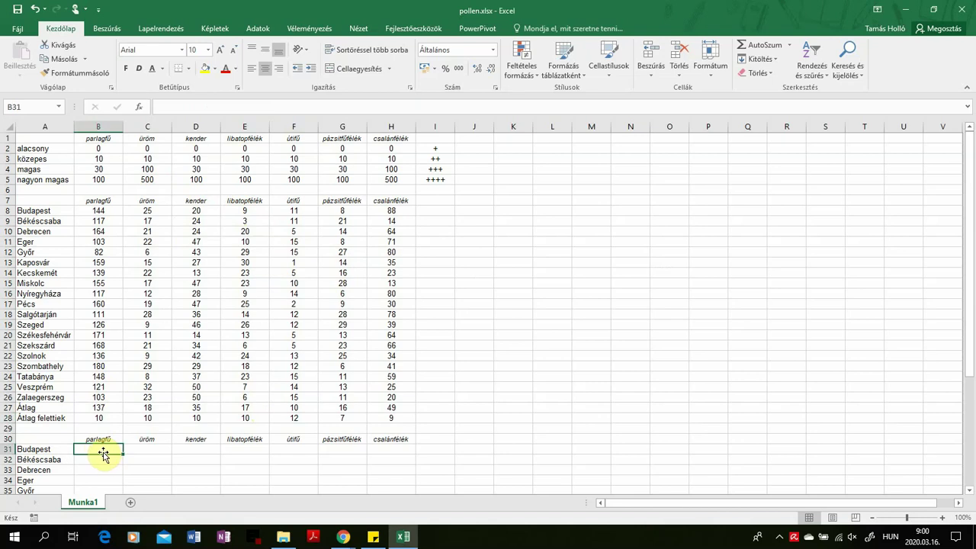
scroll(101, 450, "up", 2, "ctrl")
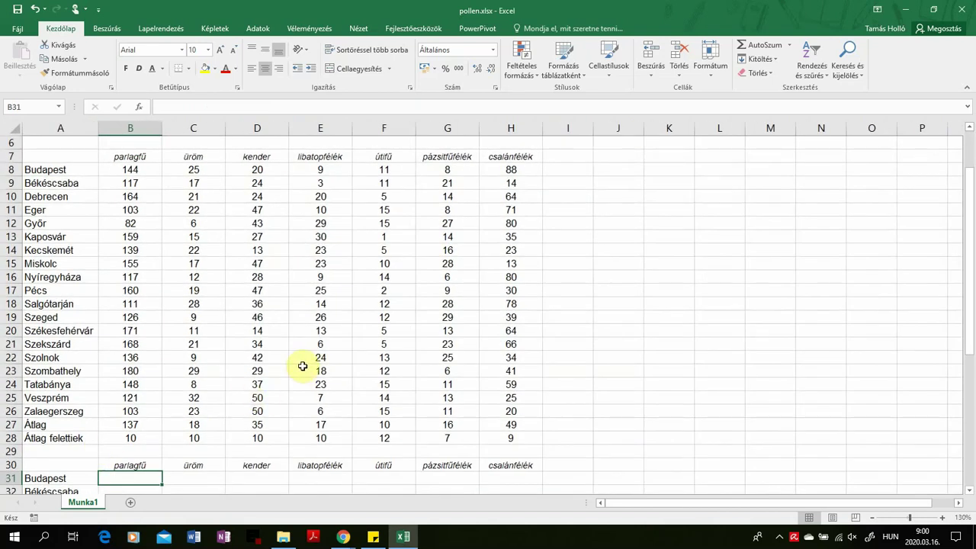
Step: Examine the category limits in A1:H5, the symbols in I2:I5, the city pollen data and the empty table from row 30
scroll(303, 366, "up", 2)
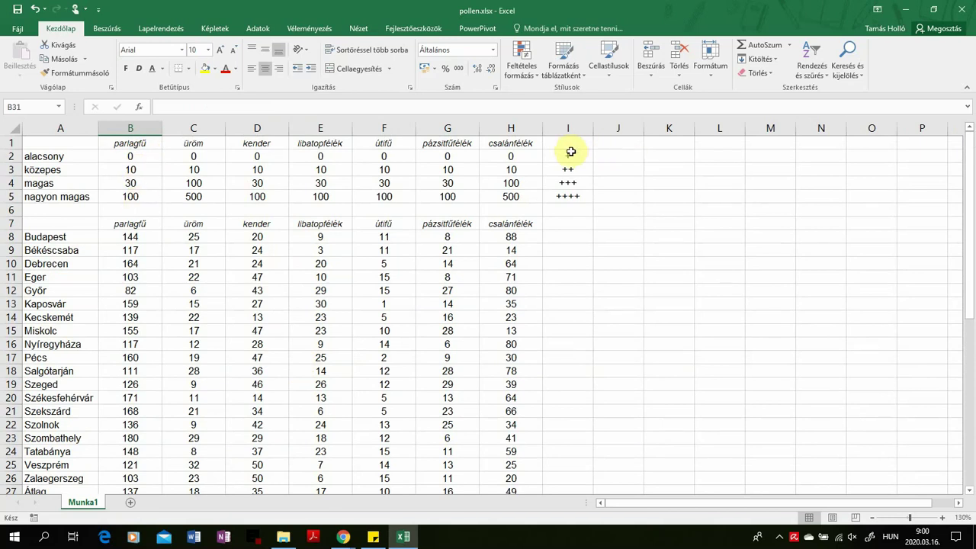
scroll(564, 198, "down", 3)
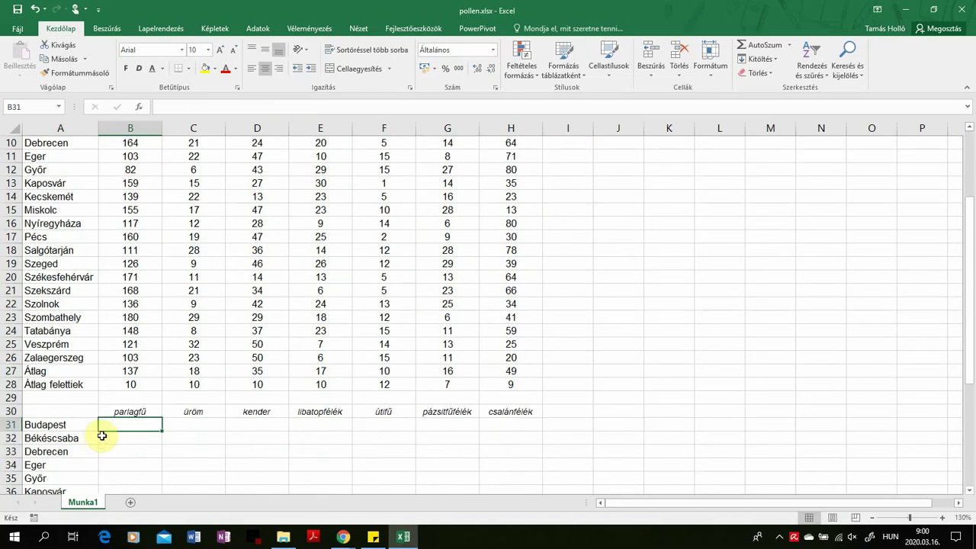
scroll(157, 419, "up", 1)
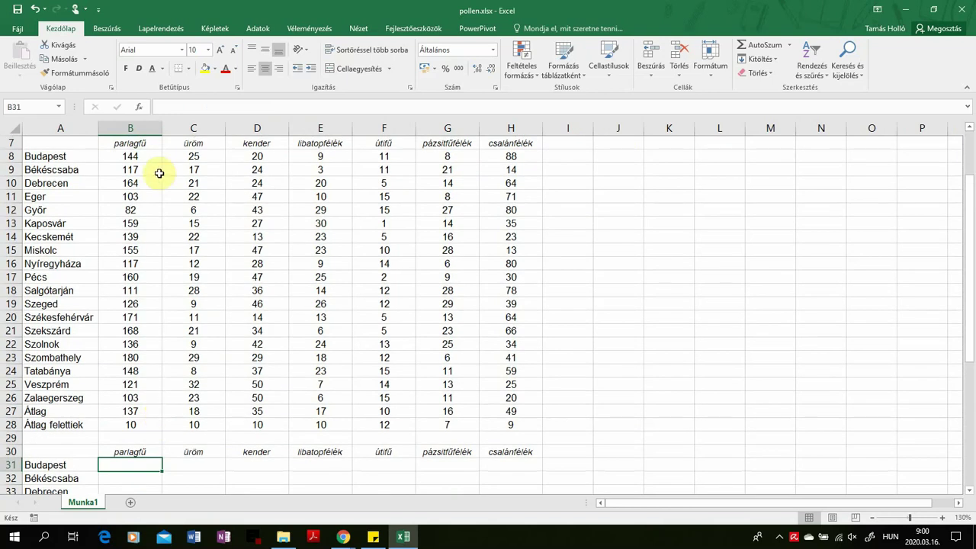
scroll(206, 196, "up", 2)
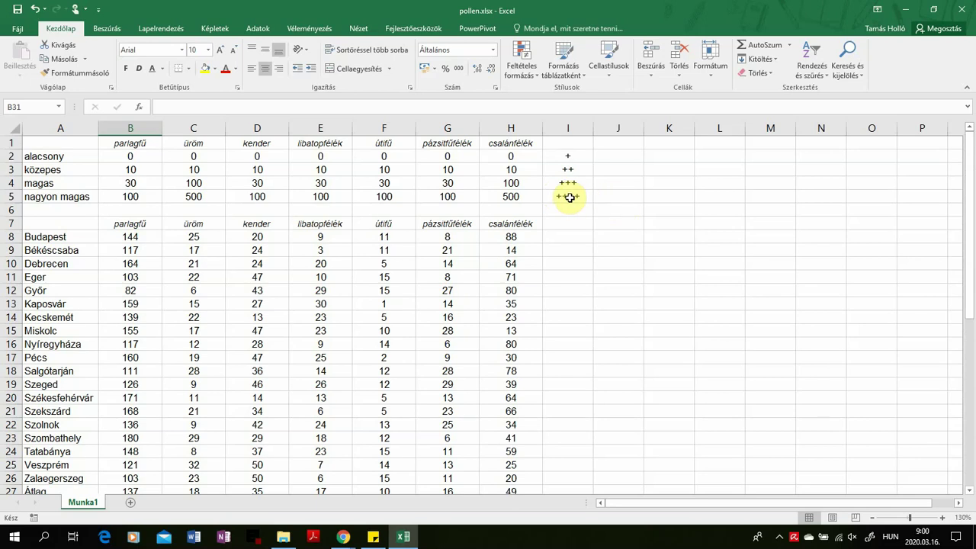
scroll(568, 197, "down", 2)
scroll(562, 200, "up", 1)
scroll(564, 202, "down", 1)
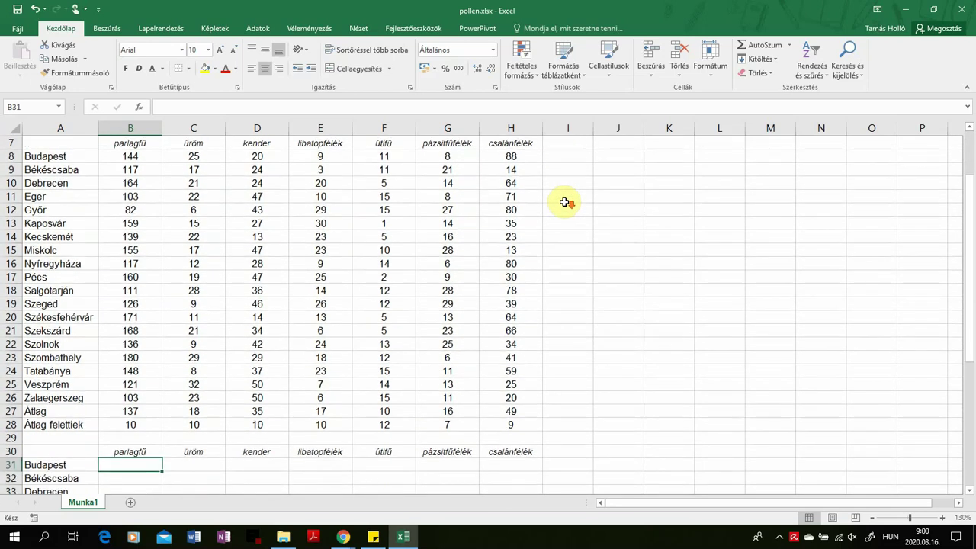
scroll(564, 202, "up", 2)
scroll(565, 199, "down", 1)
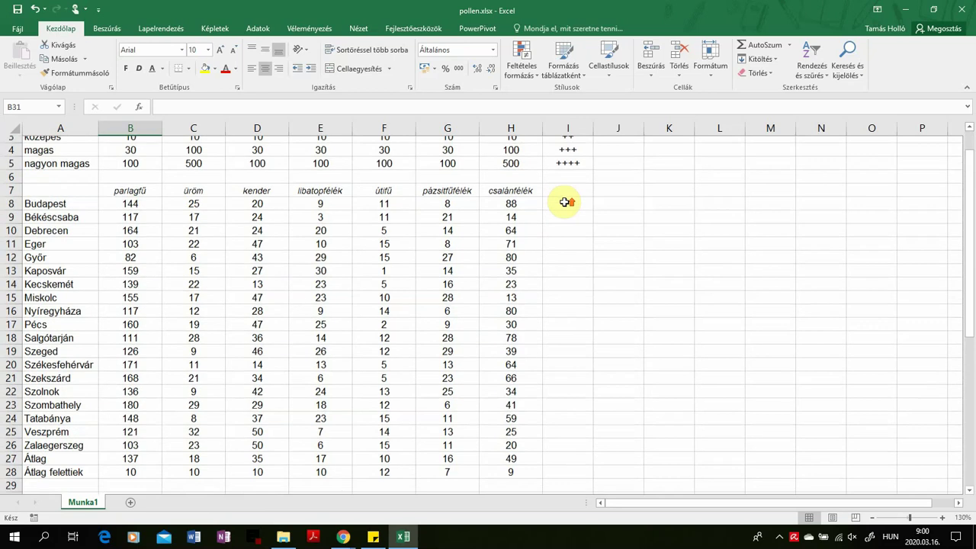
scroll(566, 198, "up", 1)
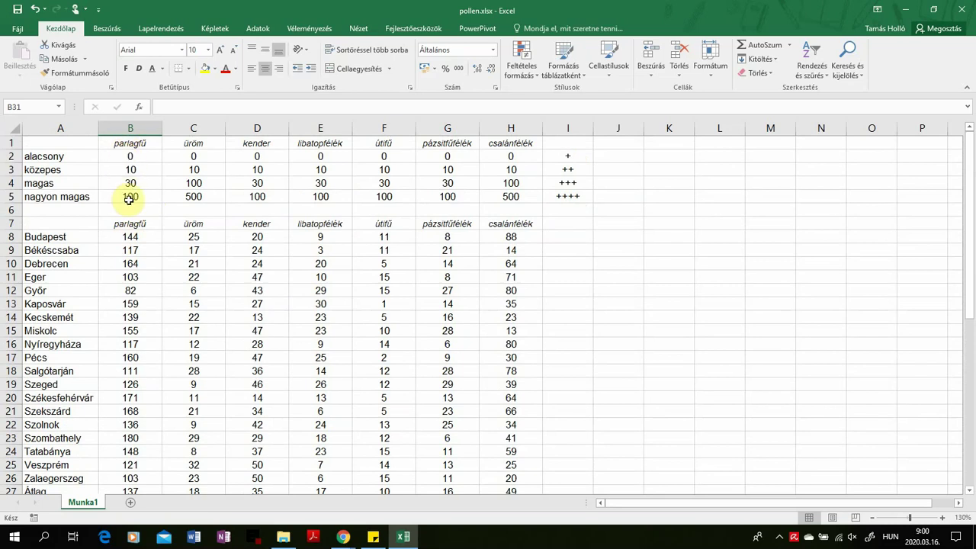
Step: Insert an INDEX function in B31 with the tömb;sor_szám;oszlop_szám argument list
left_click(139, 107)
left_click(588, 220)
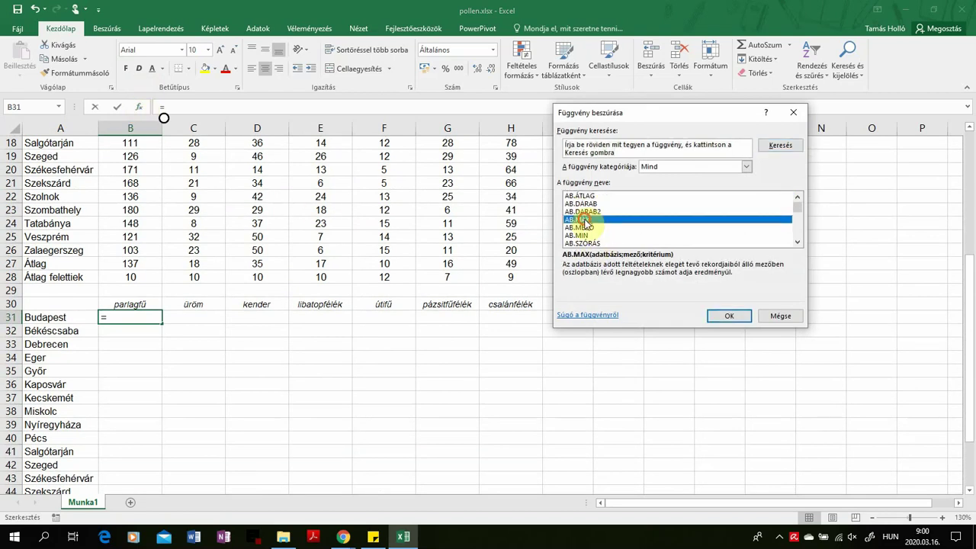
type("index")
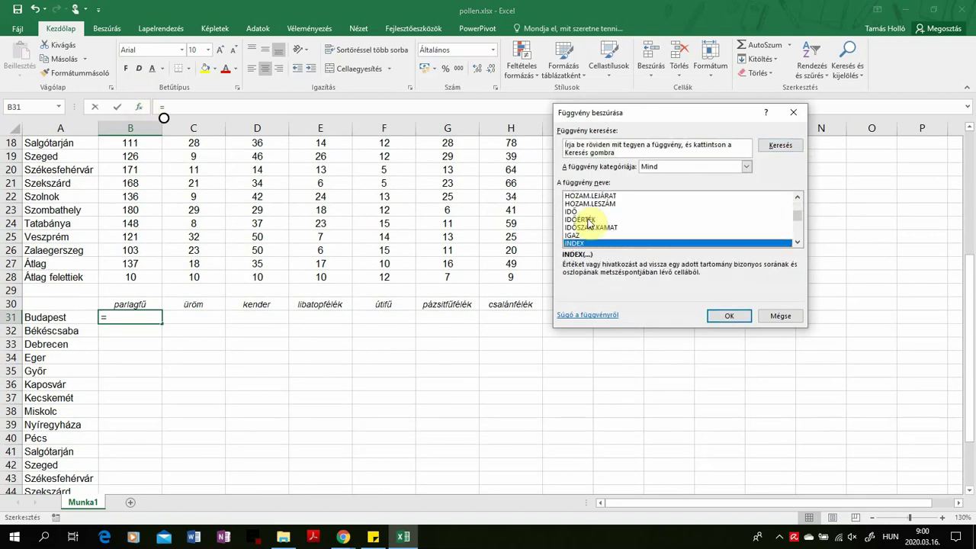
left_click(728, 318)
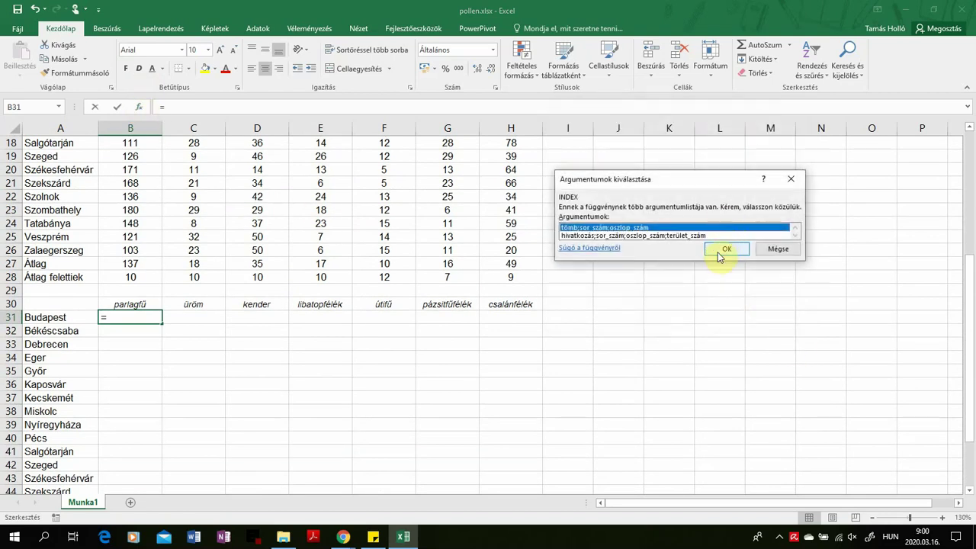
left_click(719, 250)
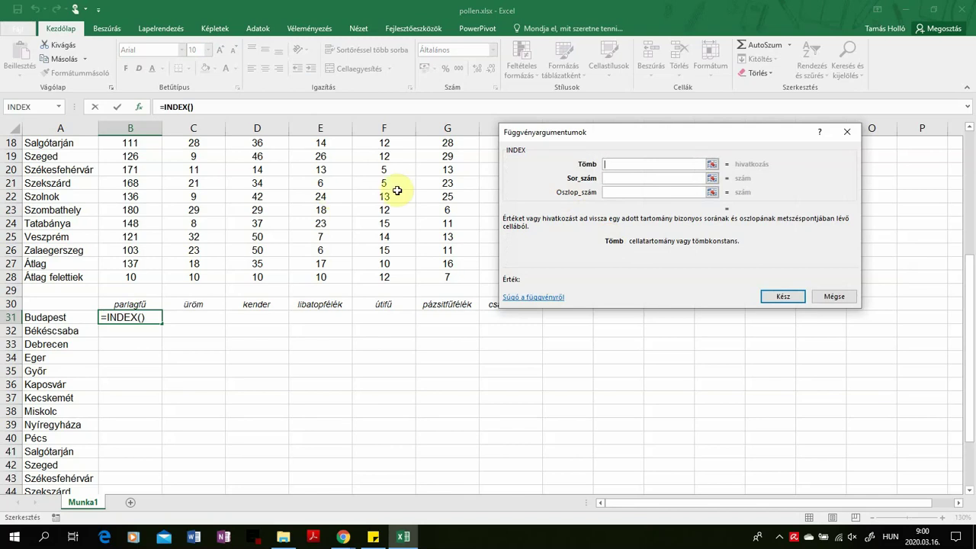
Step: Set the INDEX array argument (Tömb) to the category symbols as the absolute range $I$2:$I$5
scroll(397, 191, "up", 6)
left_click_drag(544, 134, 668, 128)
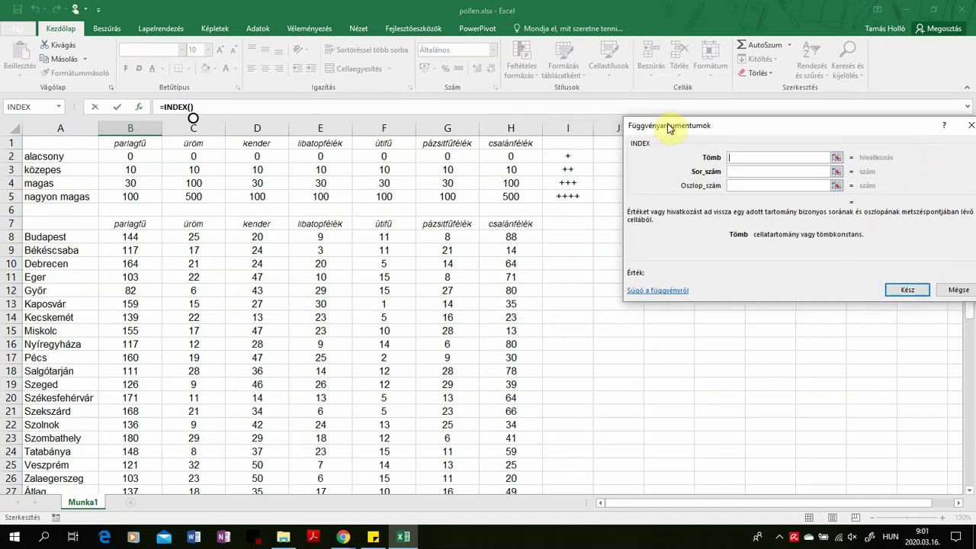
left_click_drag(568, 156, 566, 196)
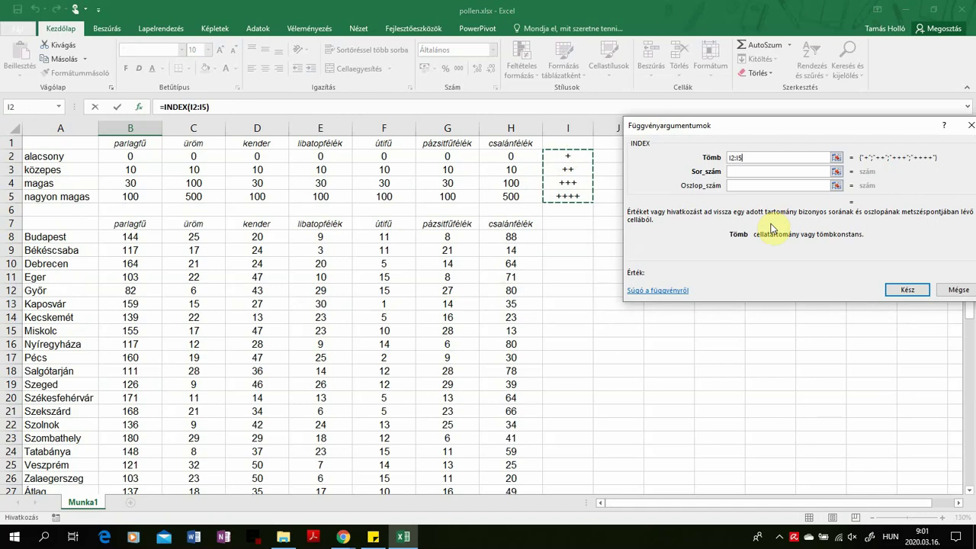
key("F4")
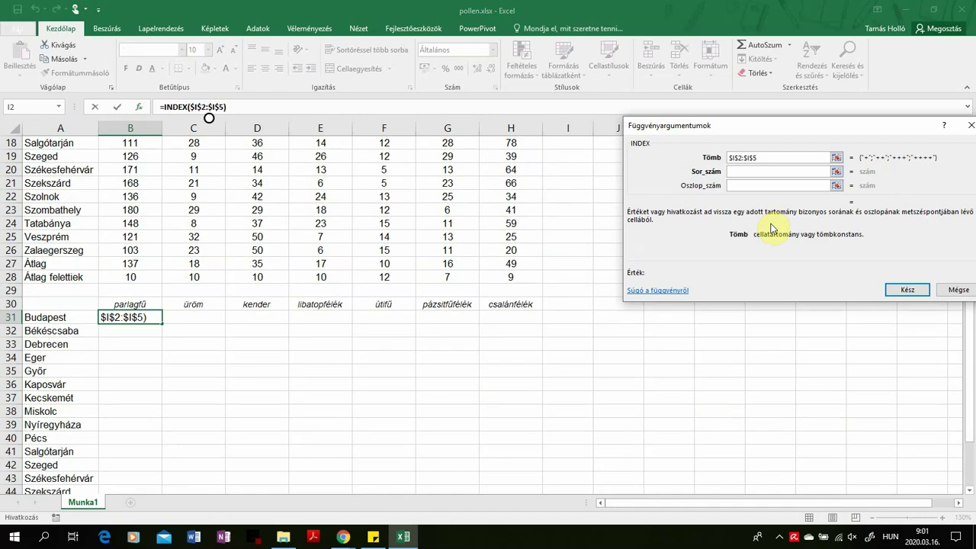
scroll(534, 210, "up", 6)
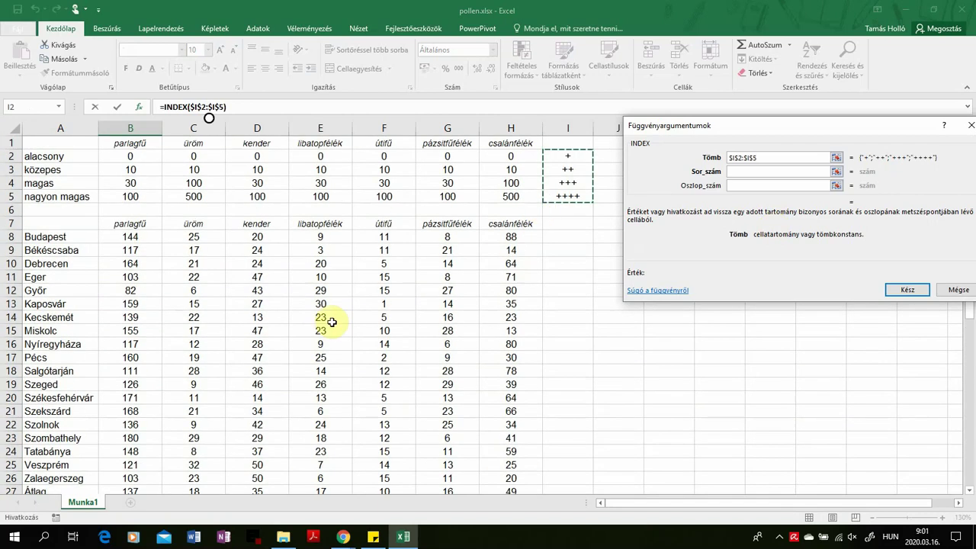
scroll(235, 308, "down", 3)
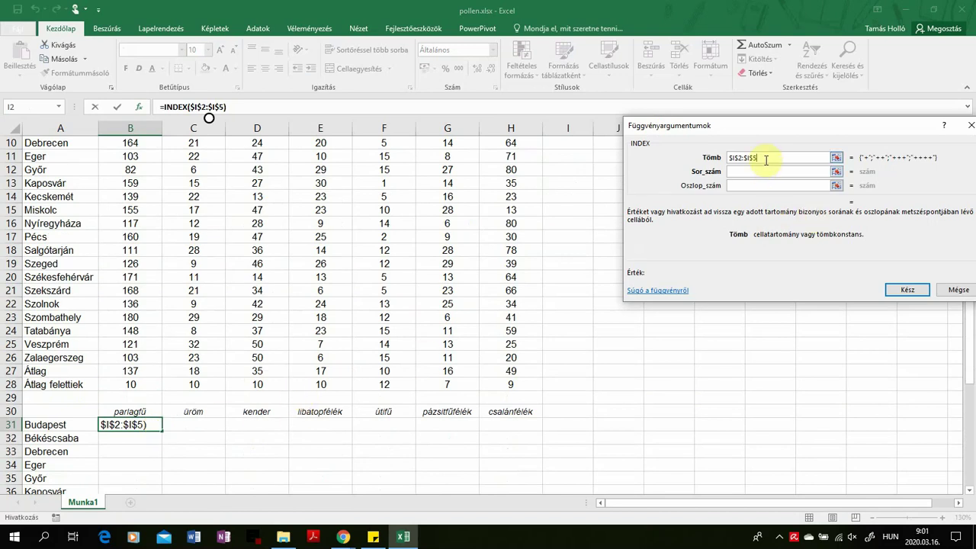
scroll(562, 235, "up", 3)
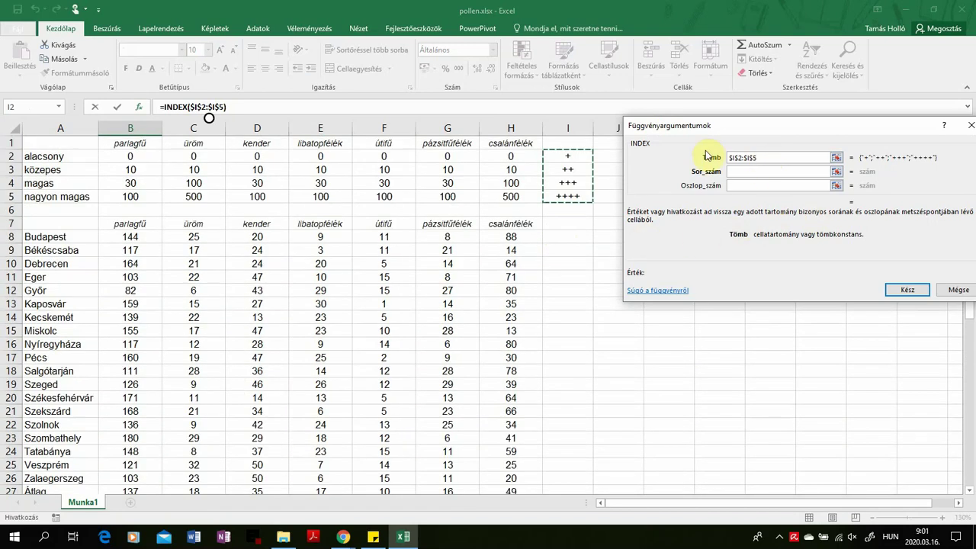
Step: Nest a HOL.VAN function in the row number argument (Sor_szám) of the INDEX formula
left_click(751, 171)
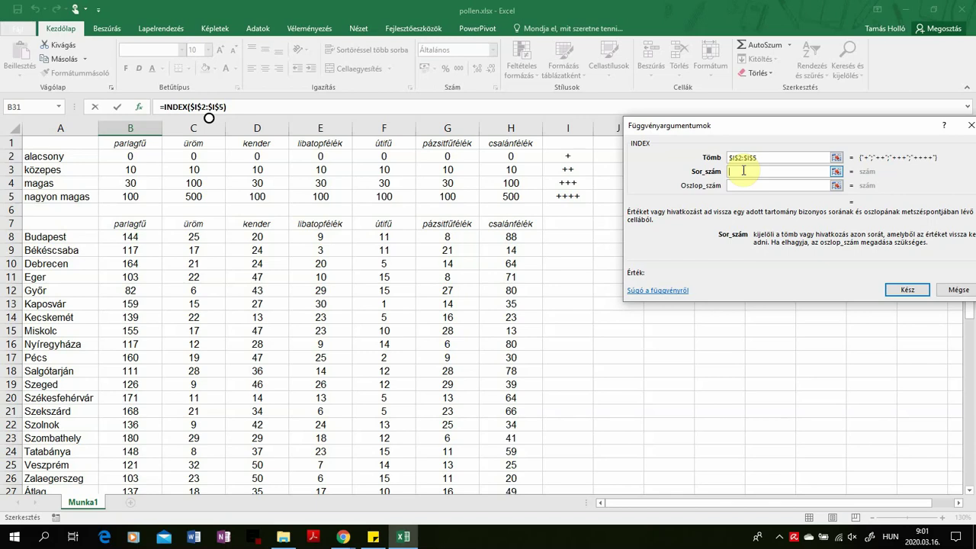
left_click(58, 107)
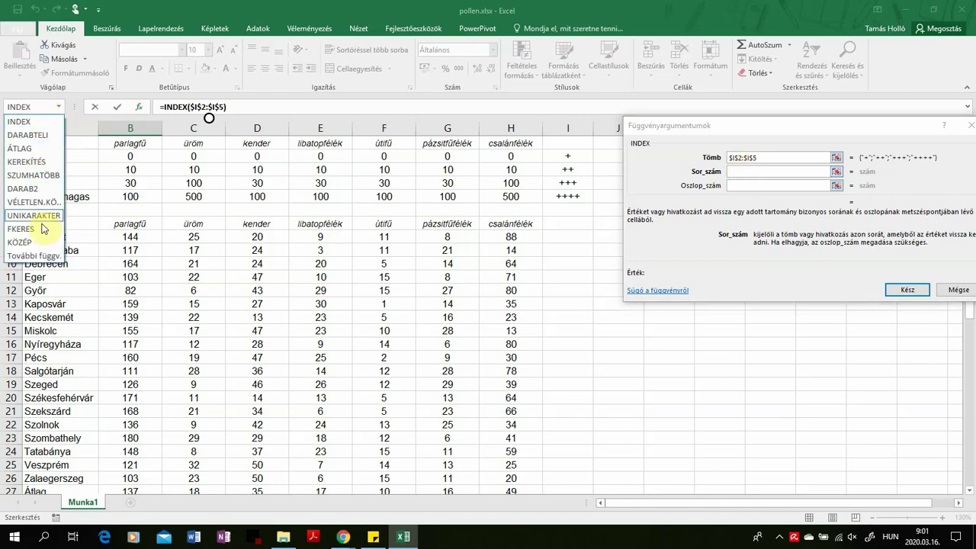
left_click(44, 255)
left_click(576, 228)
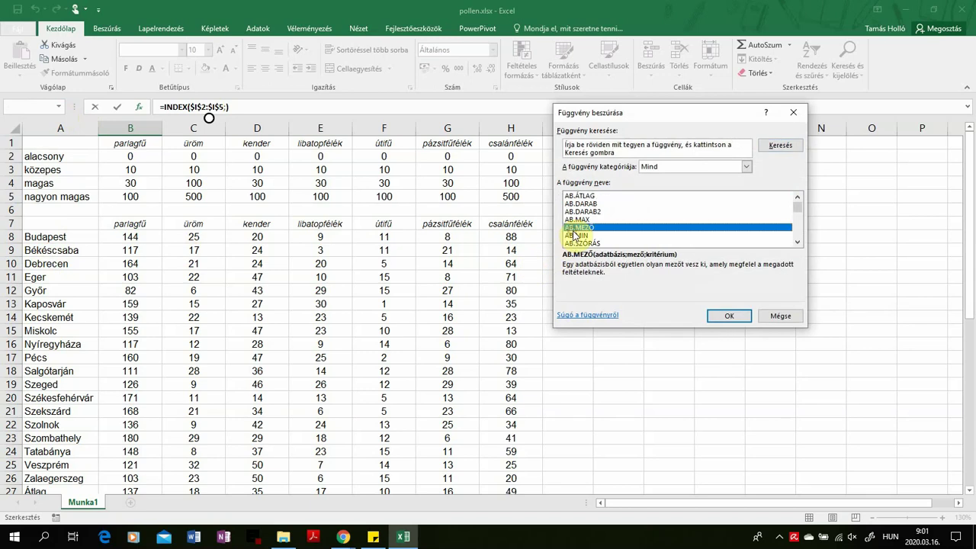
key("h")
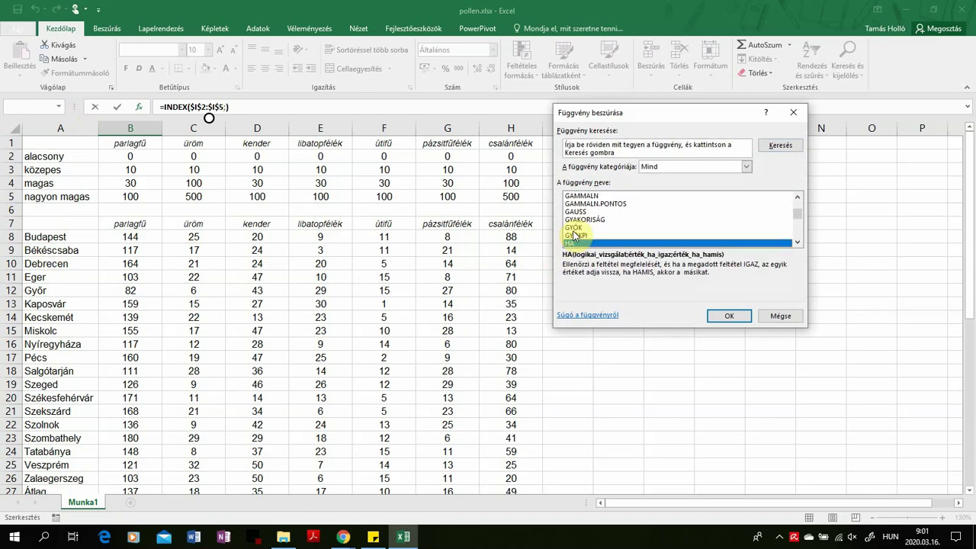
key("Down")
key("Down")
key("Down")
key("Down")
key("Down")
key("Down")
key("Down")
key("Down")
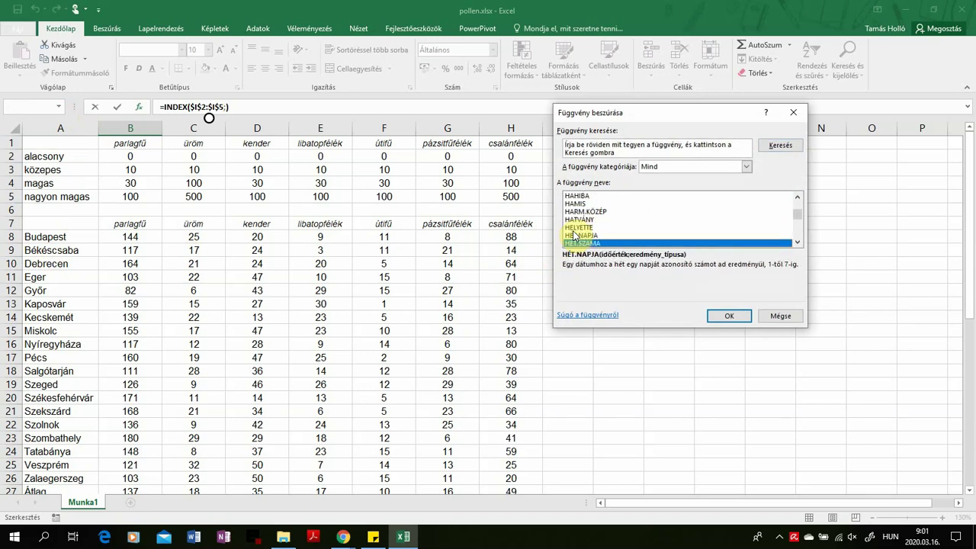
key("Down")
key("Down")
key("Down")
key("Down")
key("Down")
key("Down")
key("Down")
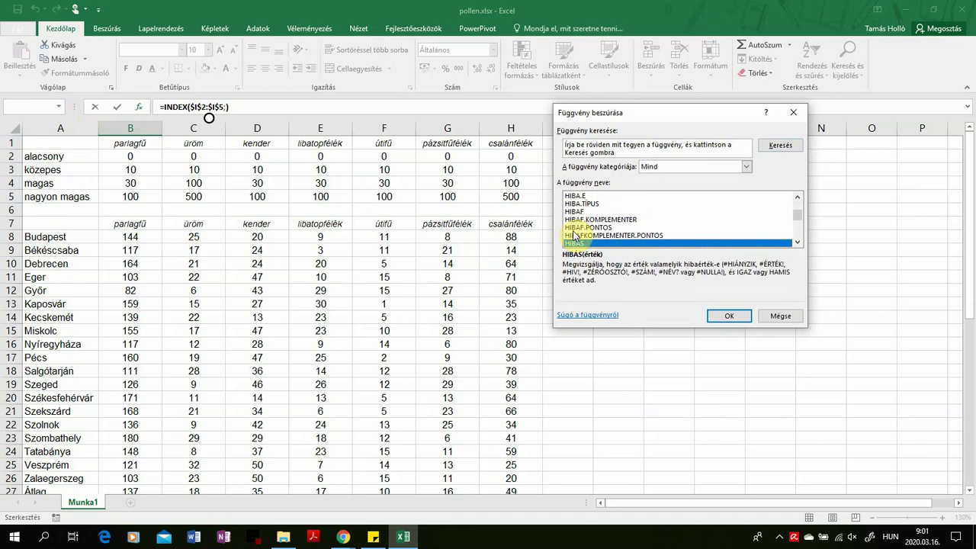
key("Down")
key("Down")
key("Down")
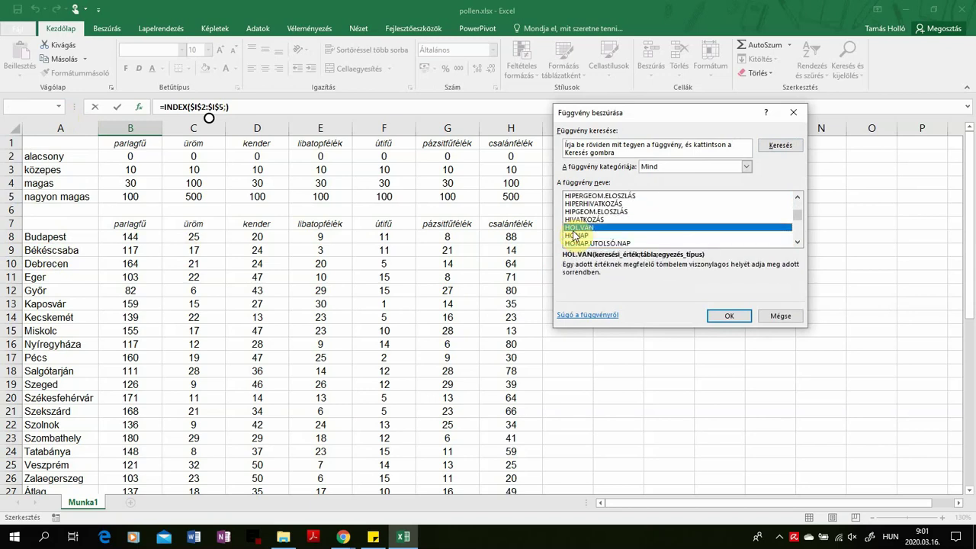
double_click(572, 228)
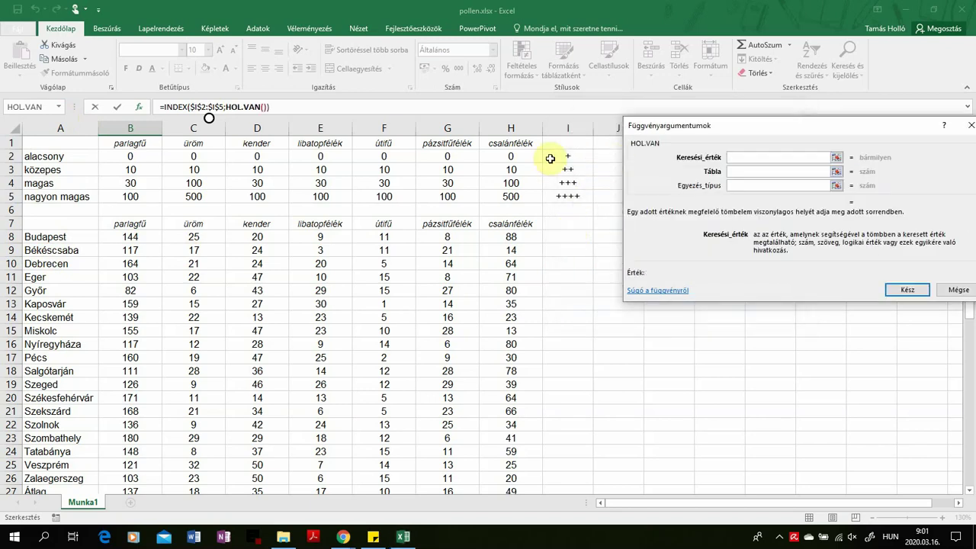
Step: Set the HOL.VAN lookup value to B8 and its lookup table (Tábla) to the absolute range $B$2:$B$5
left_click(135, 237)
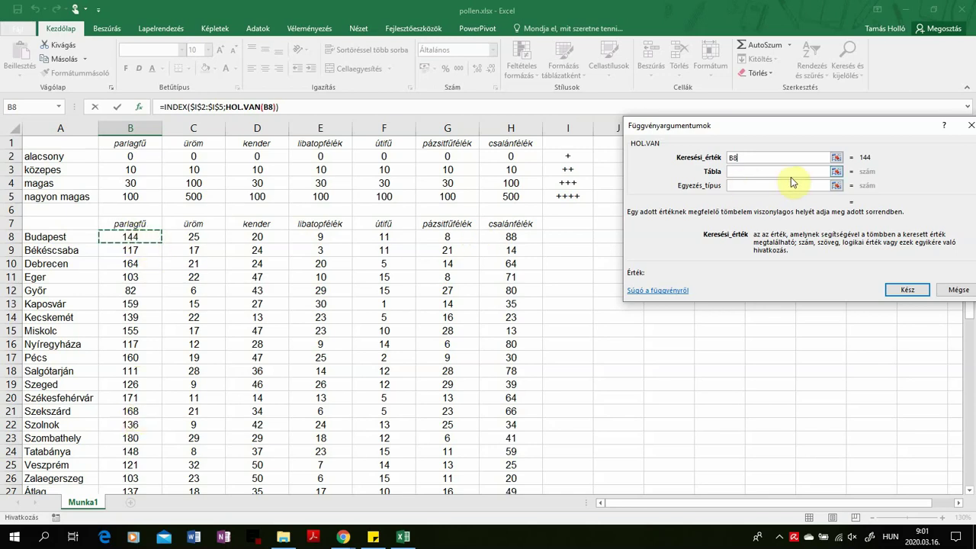
left_click(751, 171)
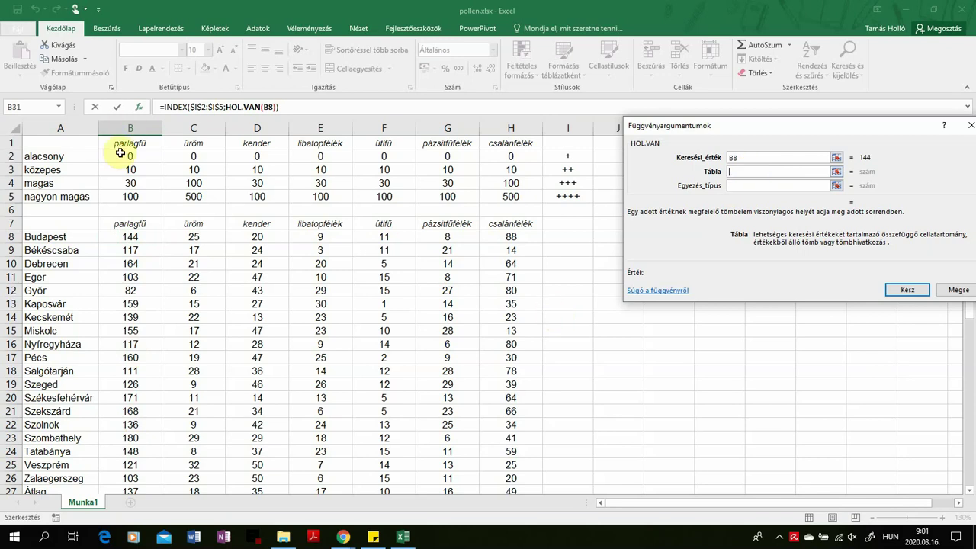
left_click_drag(120, 154, 120, 198)
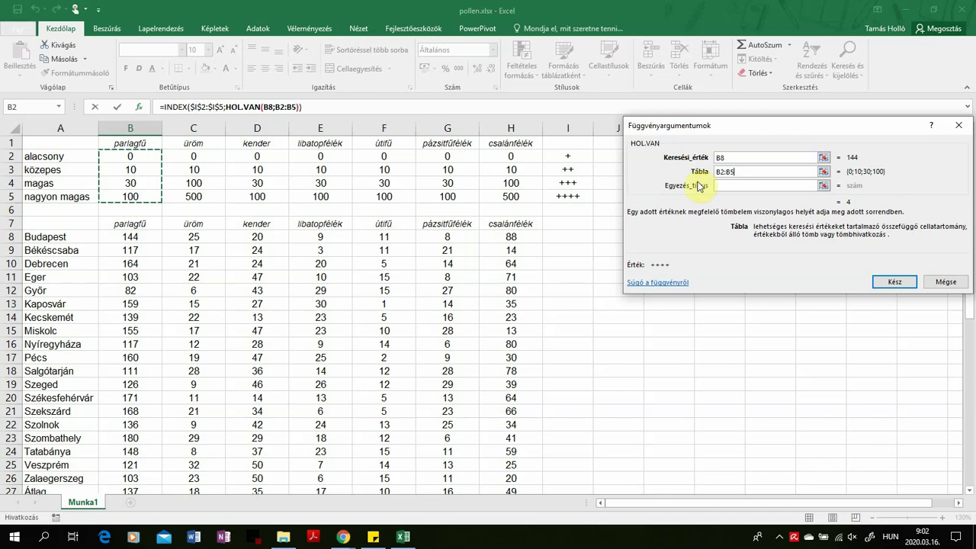
key("F4")
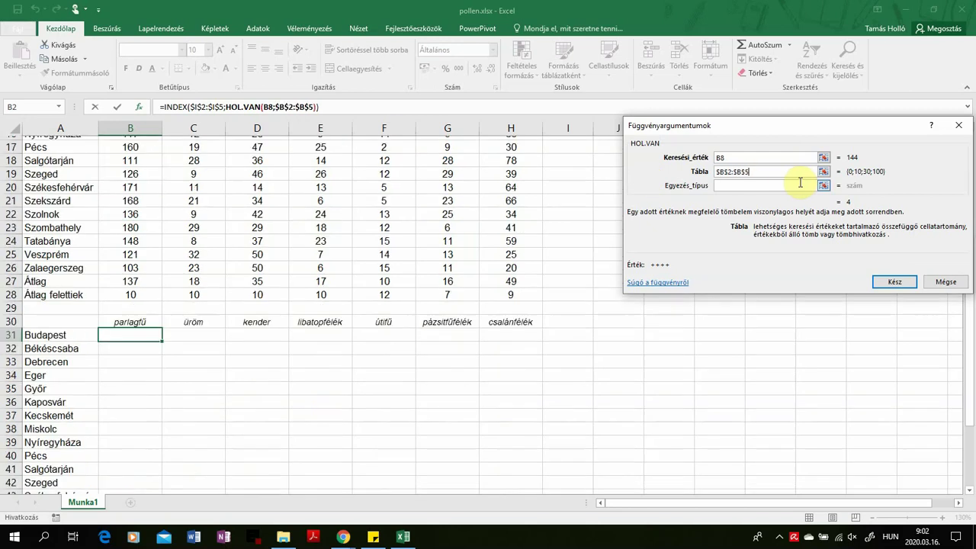
scroll(183, 180, "up", 3)
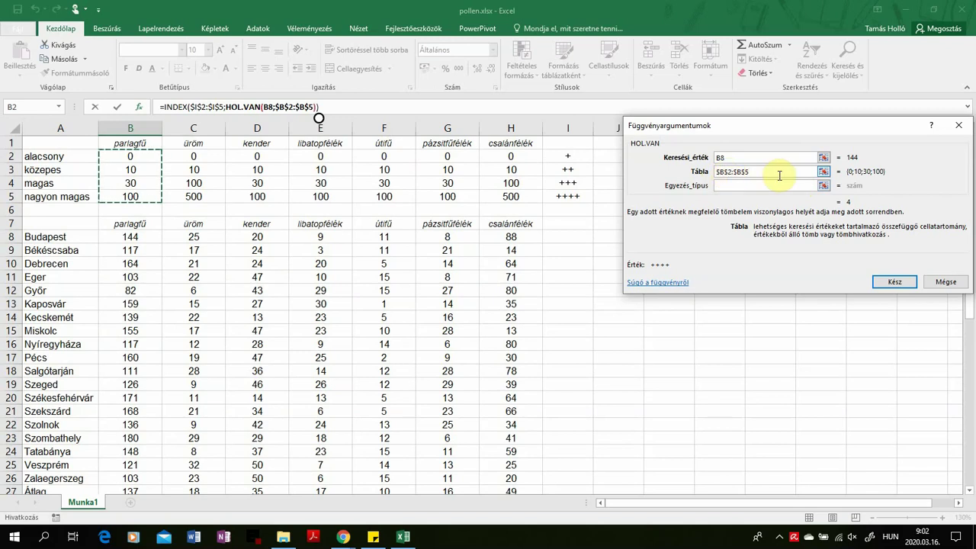
Step: Change the HOL.VAN lookup table (Tábla) to the row-locked range B$2:B$5, leave Egyezés_típus empty and finish the B31 formula
key("F4")
scroll(374, 211, "up", 6)
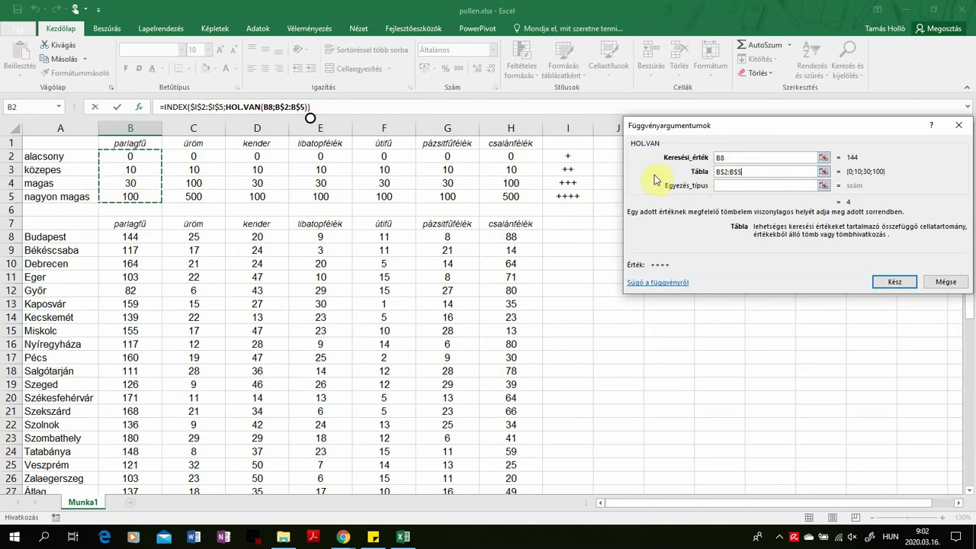
left_click(731, 186)
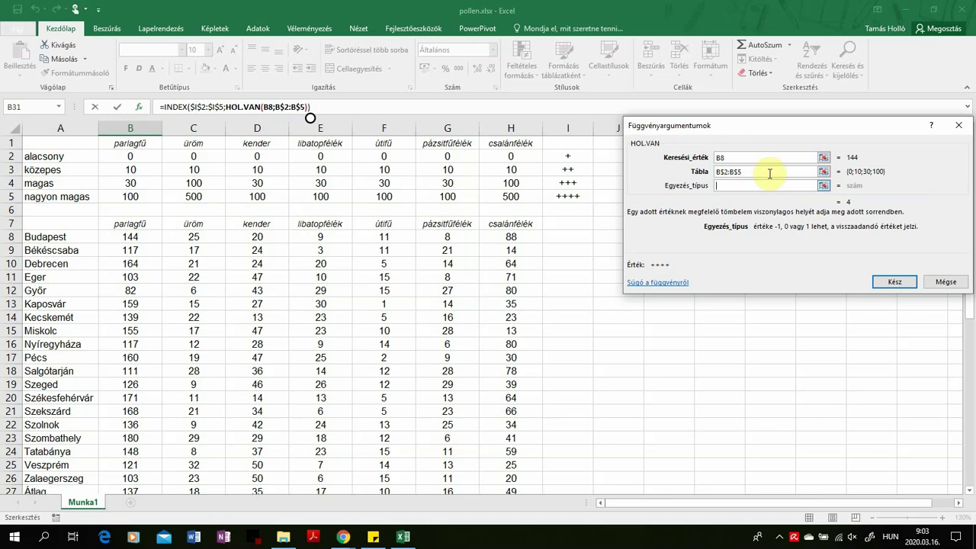
left_click(768, 171)
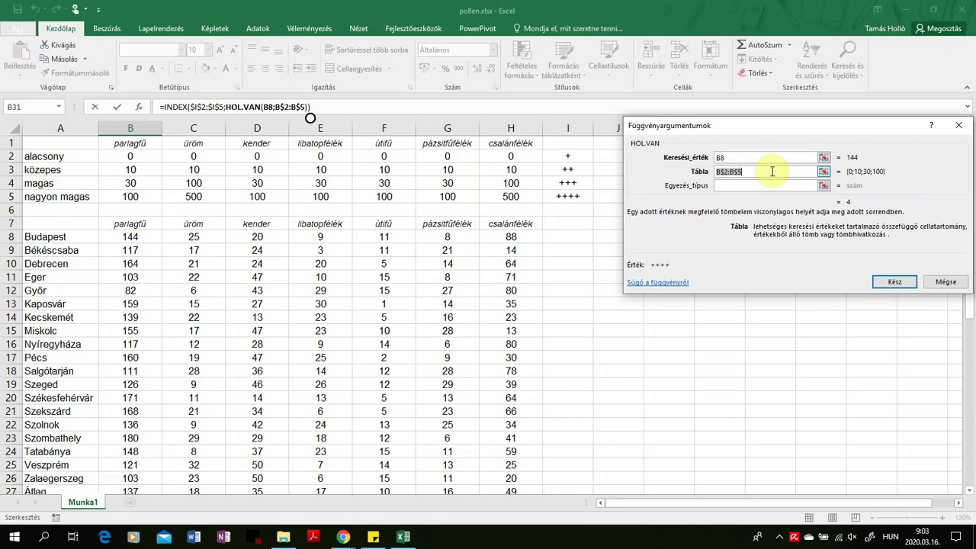
left_click(893, 283)
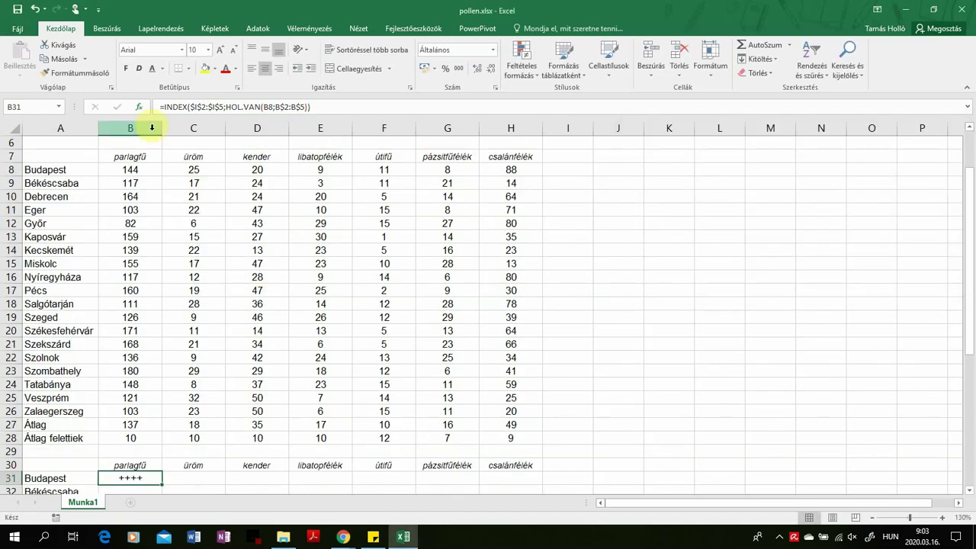
Step: Copy the B31 formula down the parlagfű column through the Zalaegerszeg row, filling B31:B49
scroll(159, 218, "up", 2)
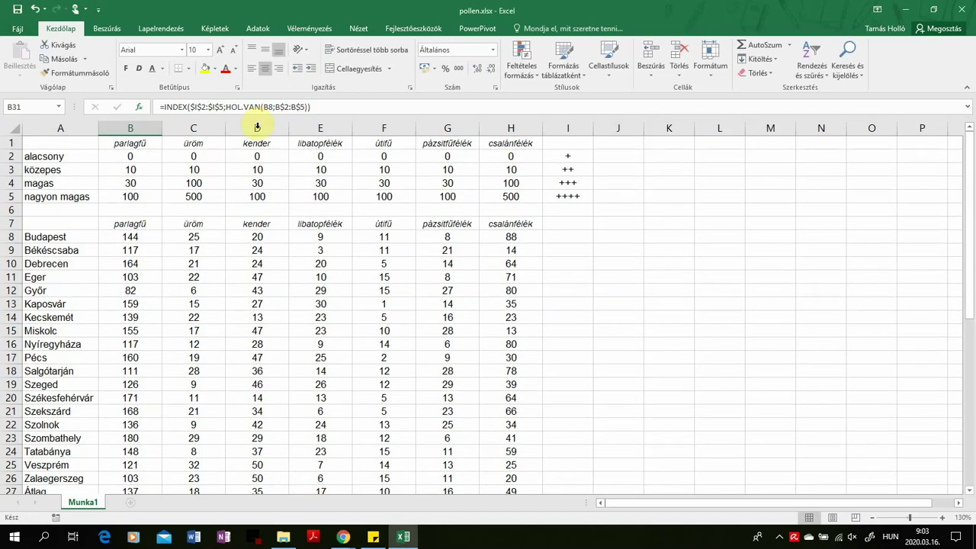
scroll(257, 183, "down", 4)
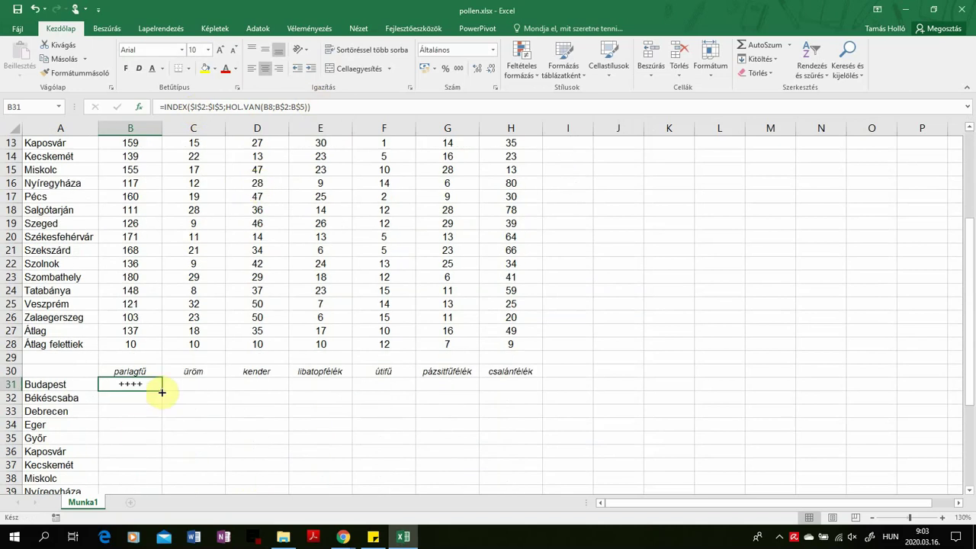
left_click_drag(162, 392, 165, 453)
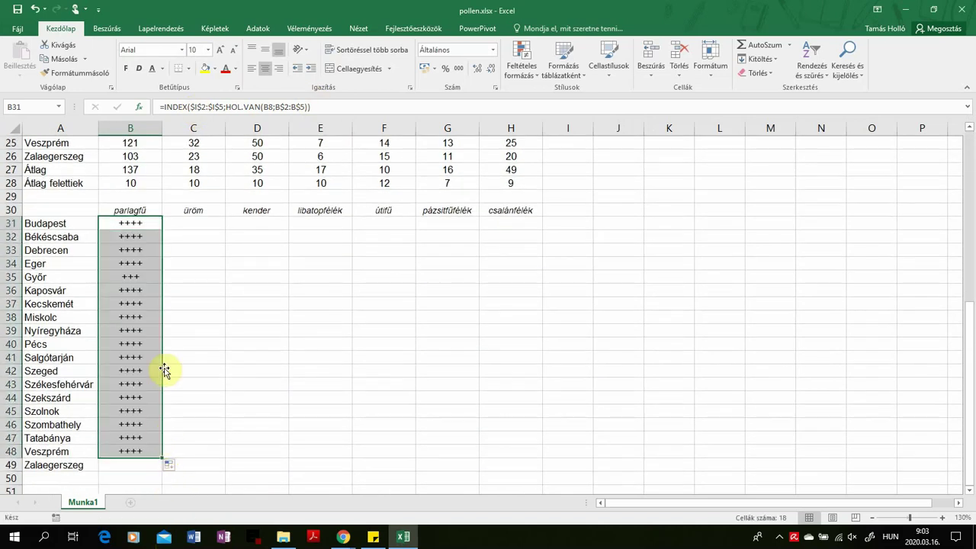
scroll(216, 273, "up", 4)
scroll(216, 271, "up", 4)
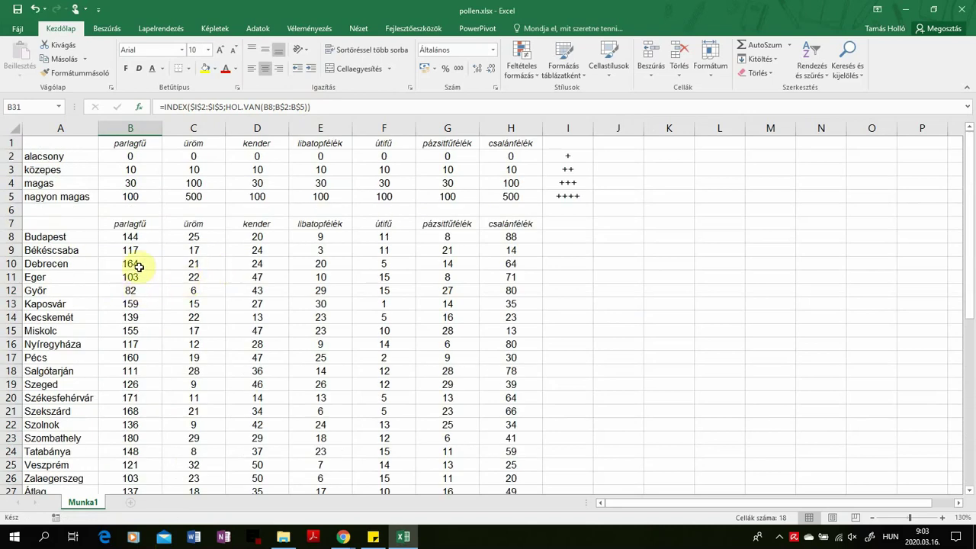
scroll(216, 263, "down", 3)
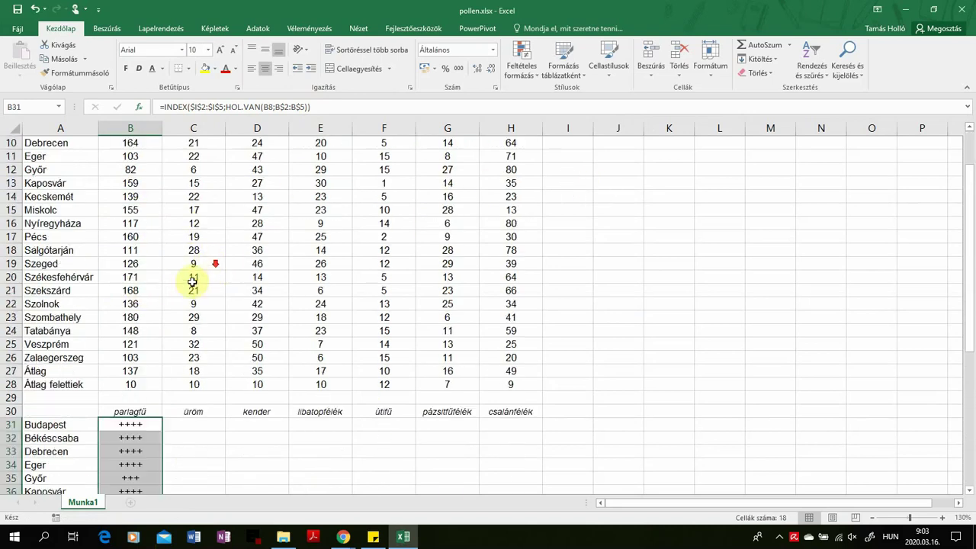
scroll(191, 318, "down", 8)
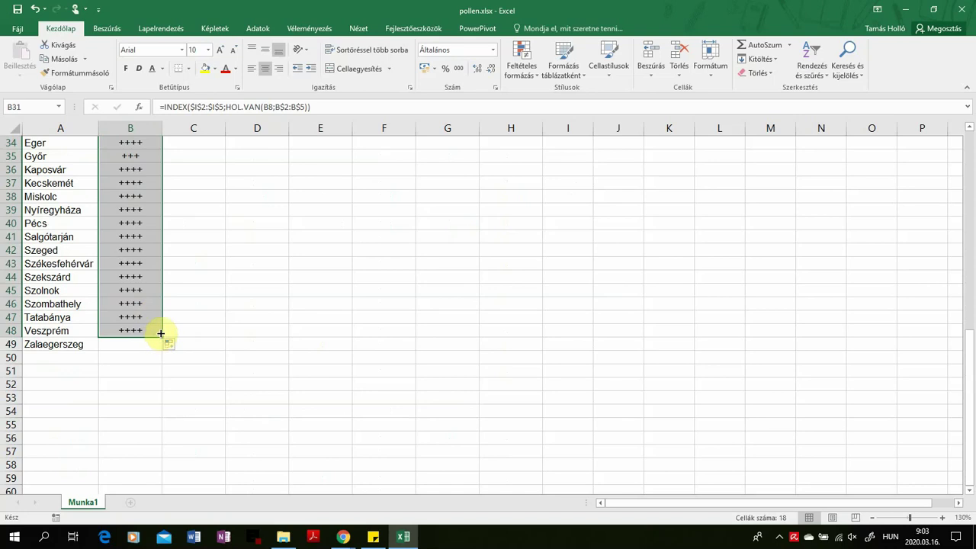
left_click_drag(160, 336, 165, 347)
Step: Copy the formulas in B31:B49 across to the csalánfélék column, filling B31:H49
scroll(194, 343, "up", 8)
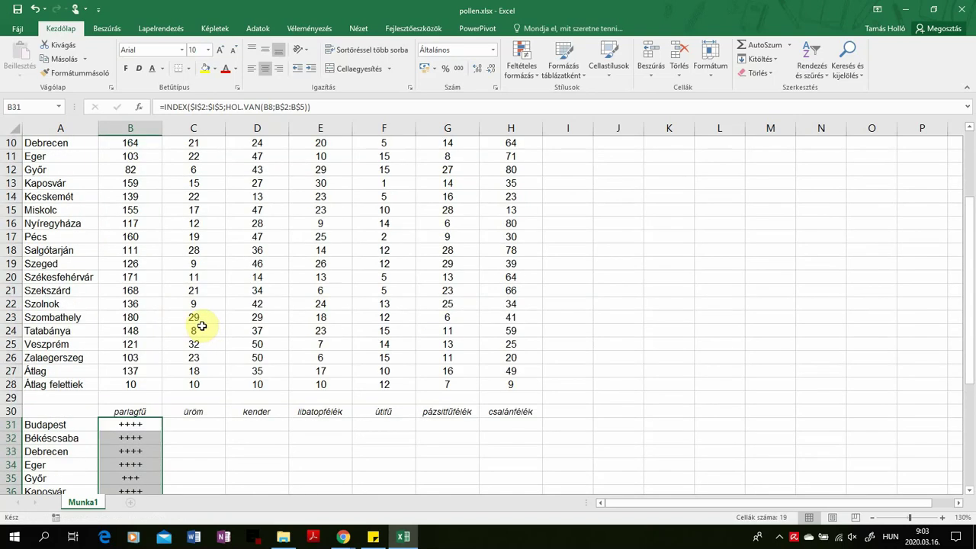
scroll(202, 325, "down", 4)
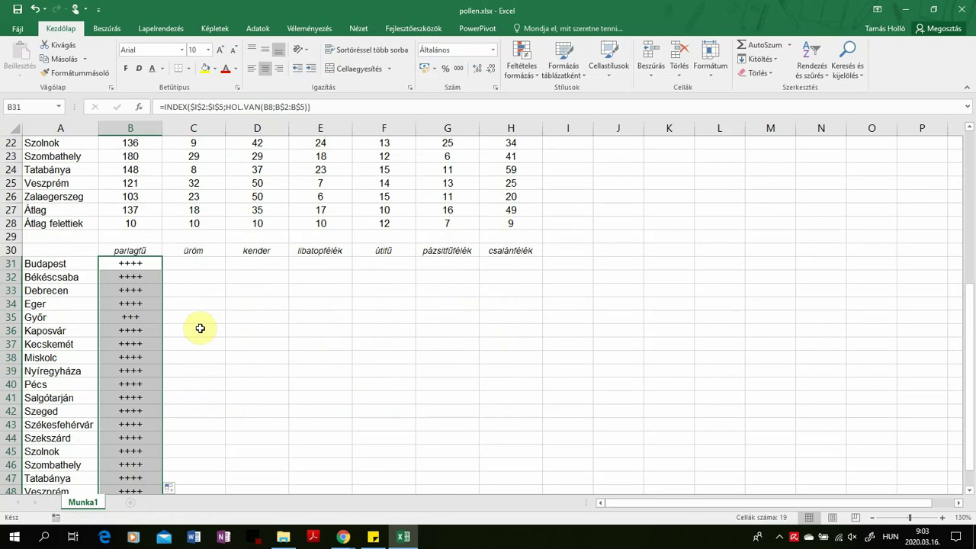
scroll(198, 329, "down", 4)
left_click_drag(162, 349, 519, 333)
Step: Check which lookup value, threshold range and symbol range the copied formula in G34 refers to
scroll(593, 288, "up", 11)
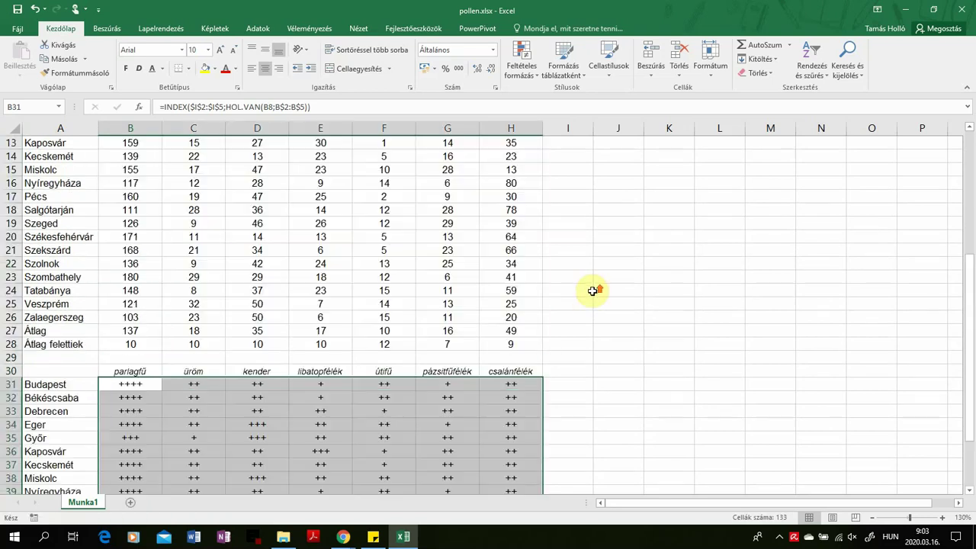
scroll(592, 288, "down", 7)
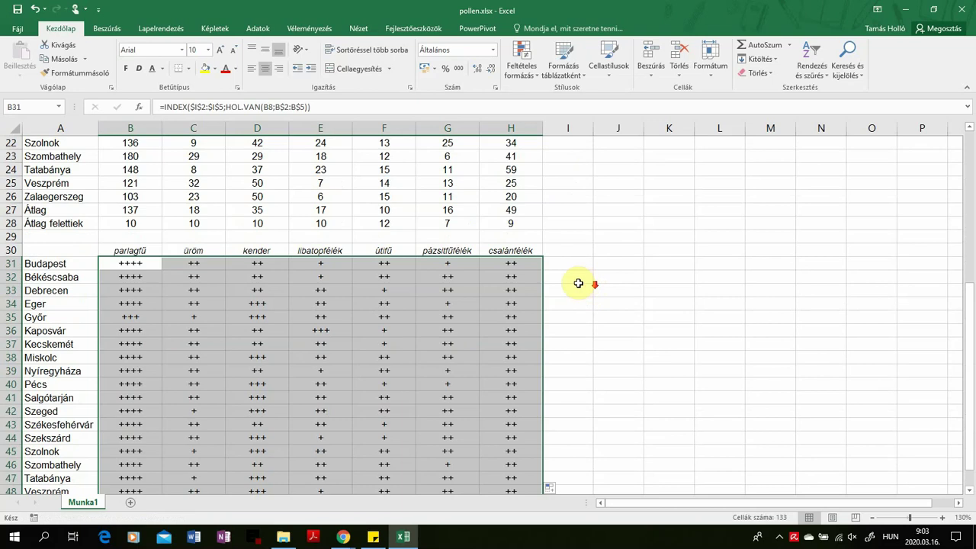
left_click(447, 303)
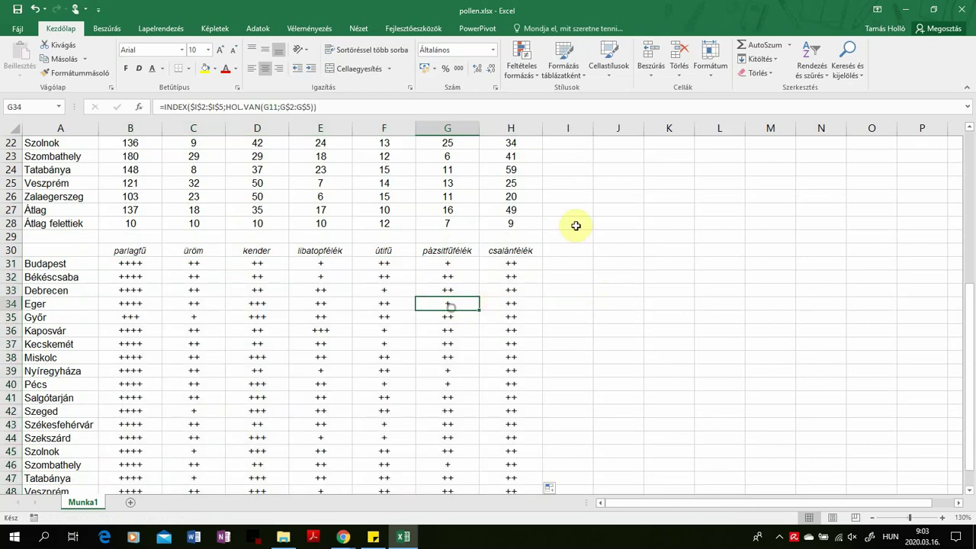
left_click(560, 106)
scroll(615, 234, "up", 4)
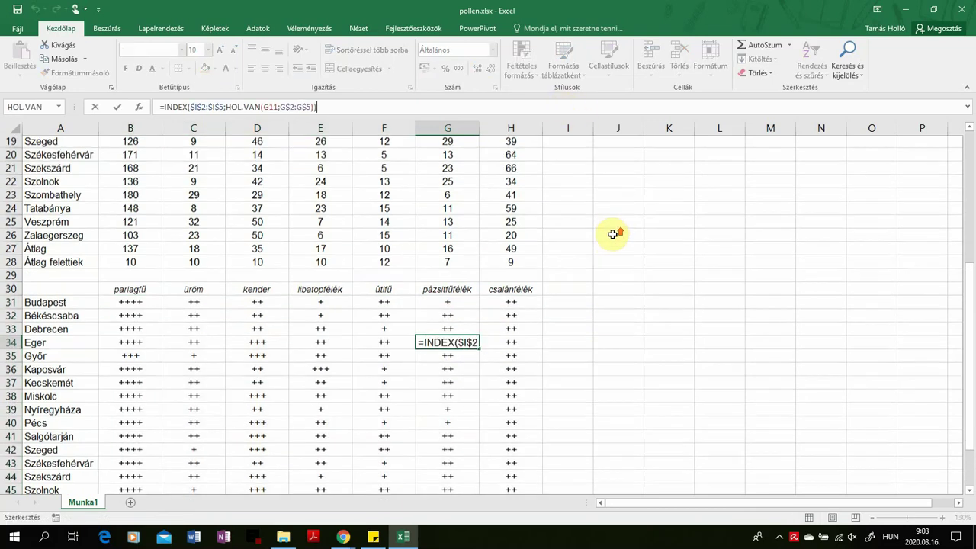
scroll(613, 234, "up", 3)
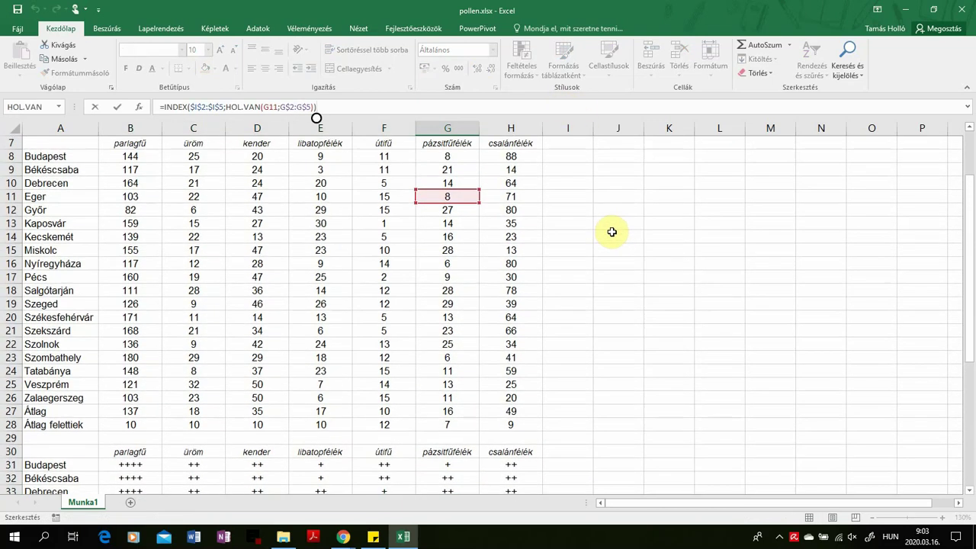
scroll(612, 230, "up", 1)
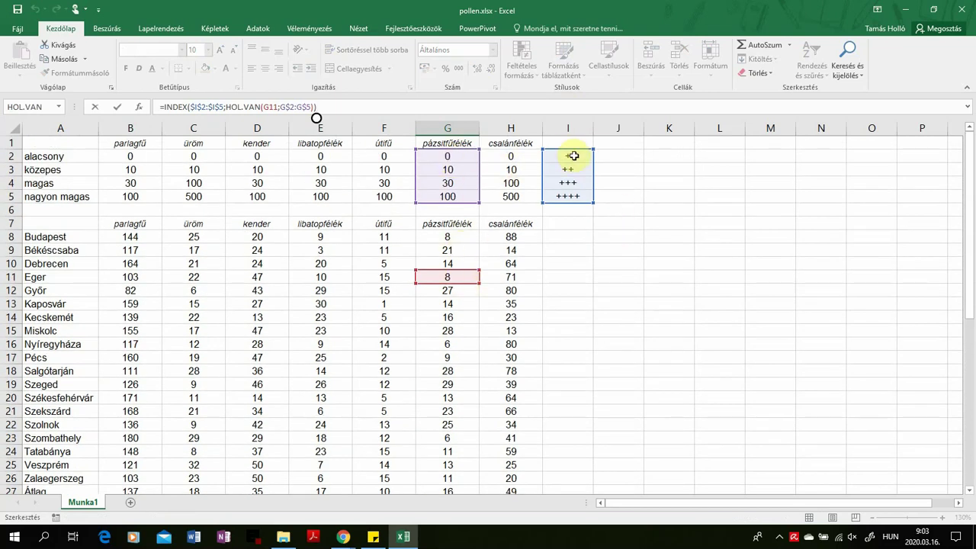
scroll(517, 257, "down", 4)
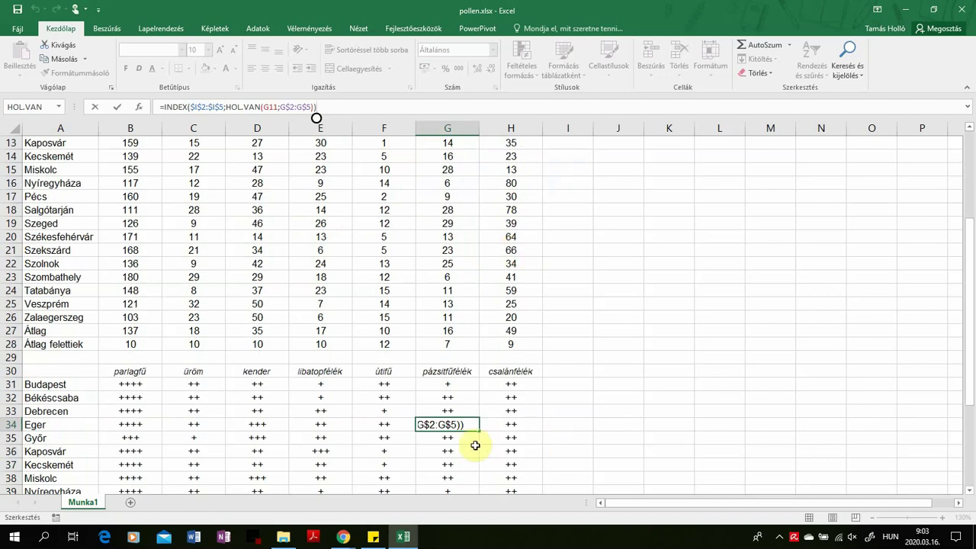
key("Return")
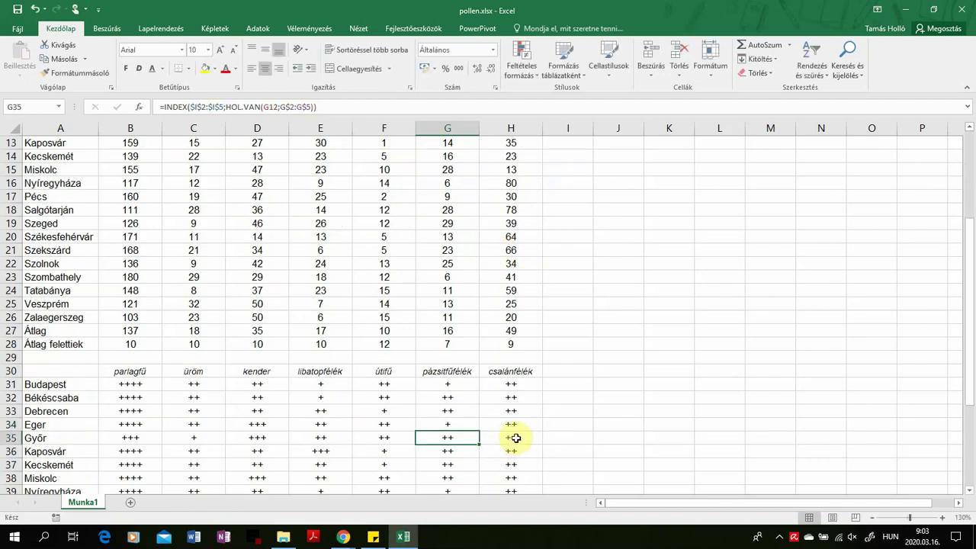